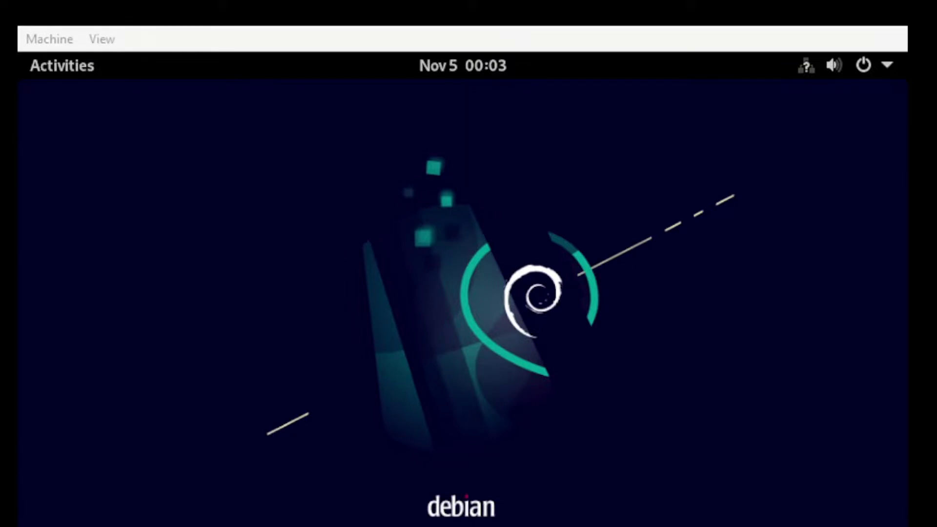
- Power off the Debian guest using the system menu's Power Off / Log Out entry
left_click(878, 67)
left_click(778, 292)
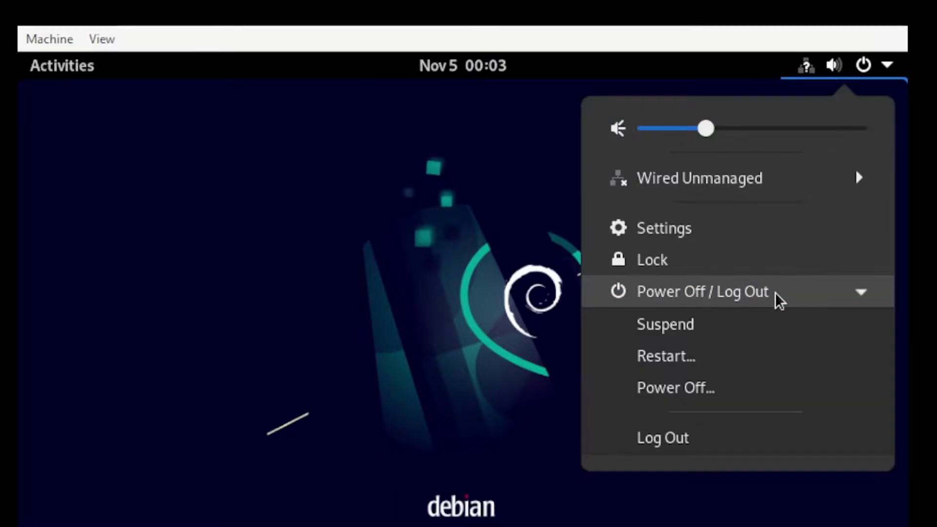
left_click(675, 397)
left_click(608, 383)
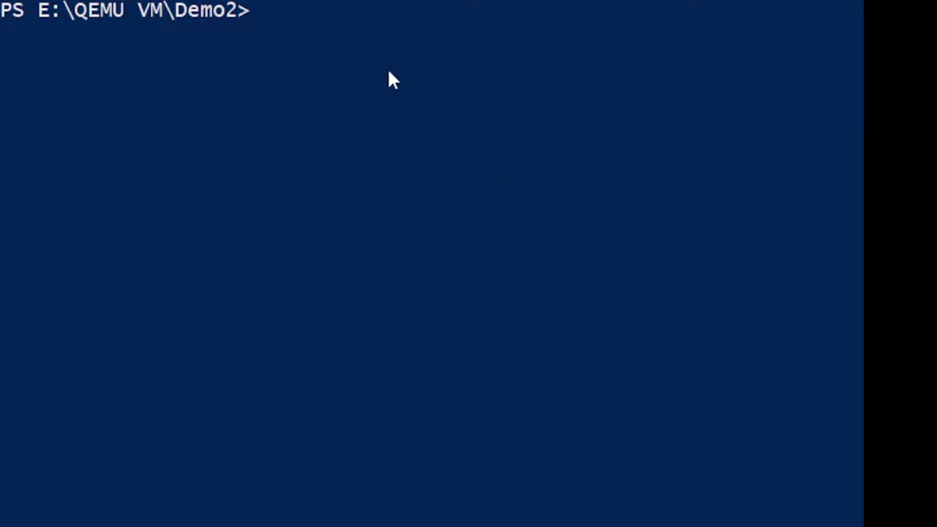
type("qemu-img resize demo.qcow2 +5G")
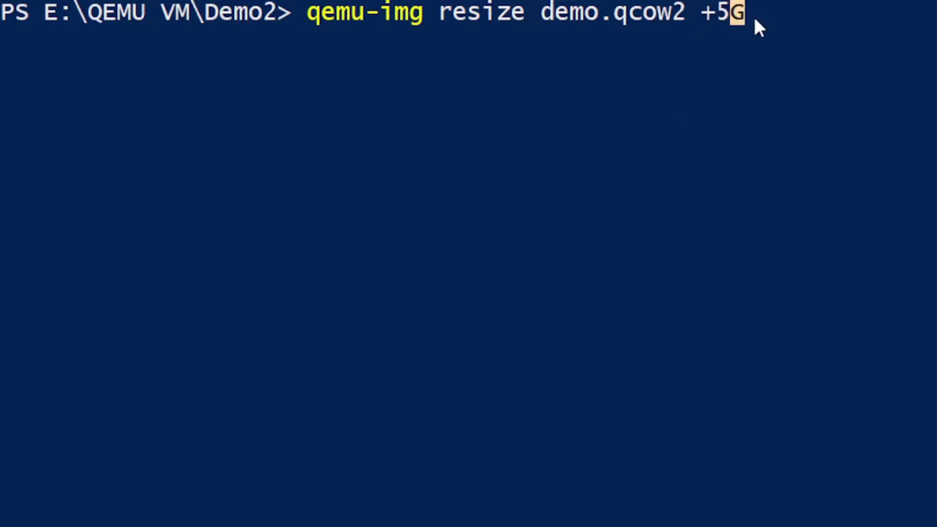
- Run 'qemu-img resize demo.qcow2 +5G' to add 5 GB to the disk image
key("Return")
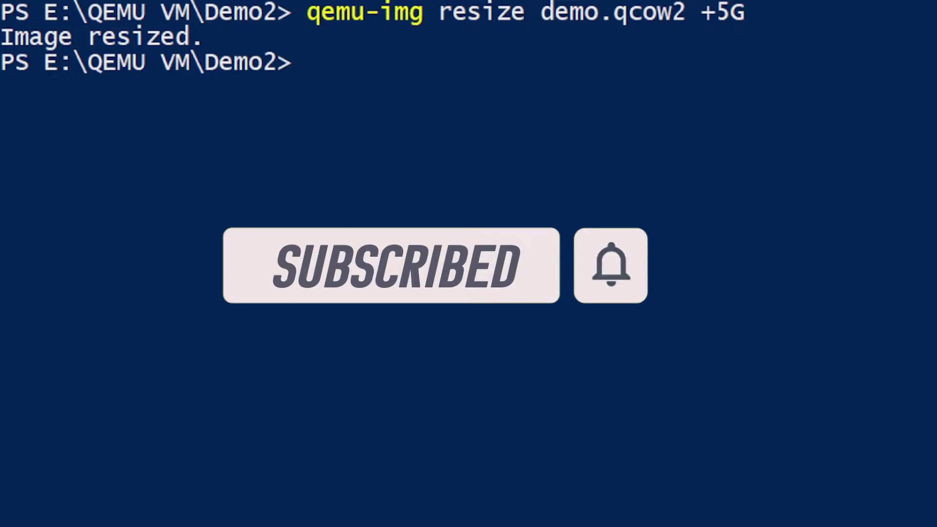
- Clear the terminal and rerun the recalled qemu-system-x86_64 launch command
key("ctrl+l")
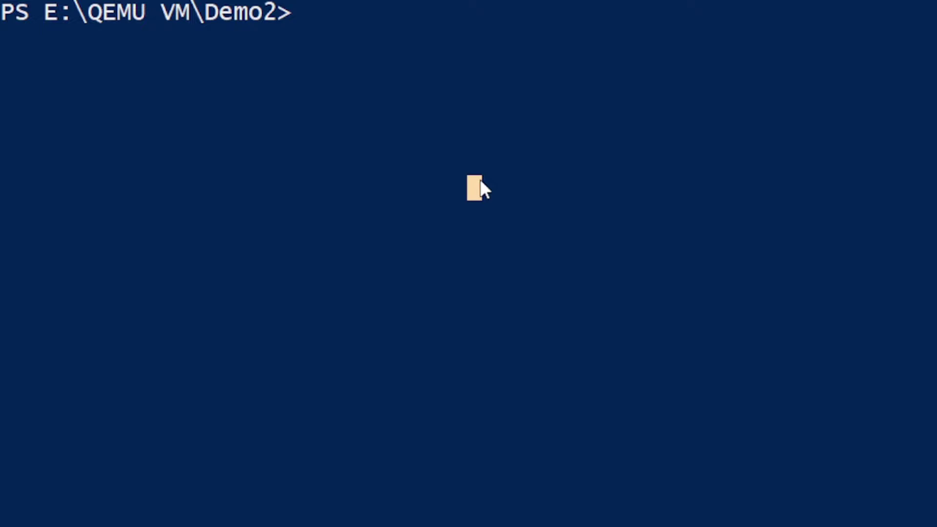
key("Up")
key("Up")
key("Up")
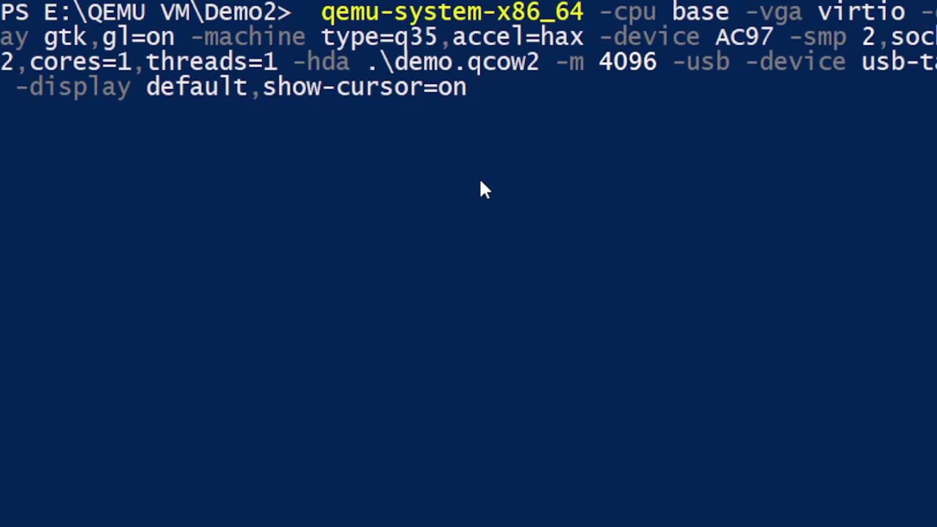
key("Return")
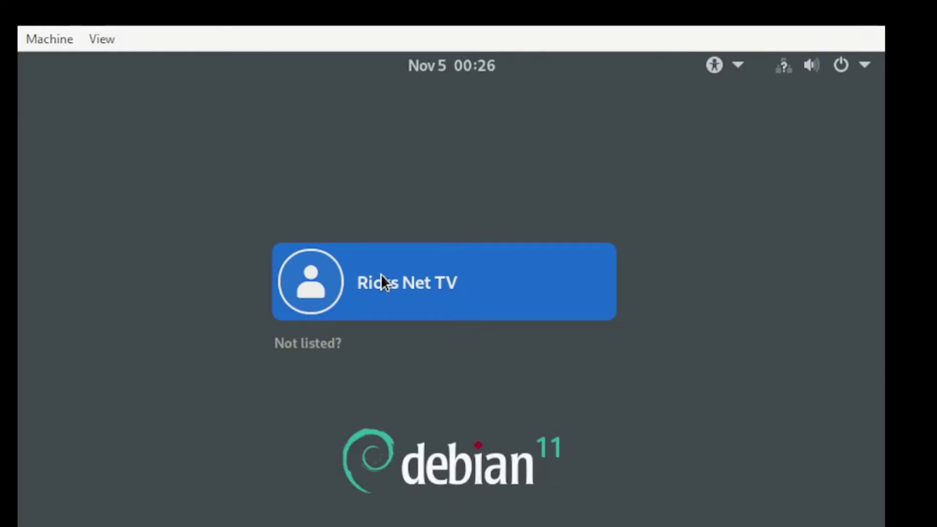
- Log in to the Debian guest with the user account and its password
left_click(381, 273)
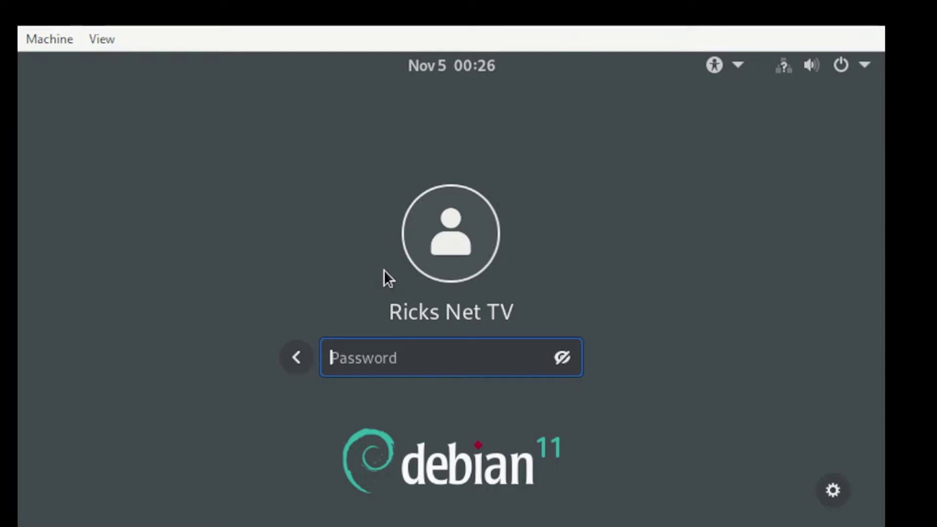
type("*****")
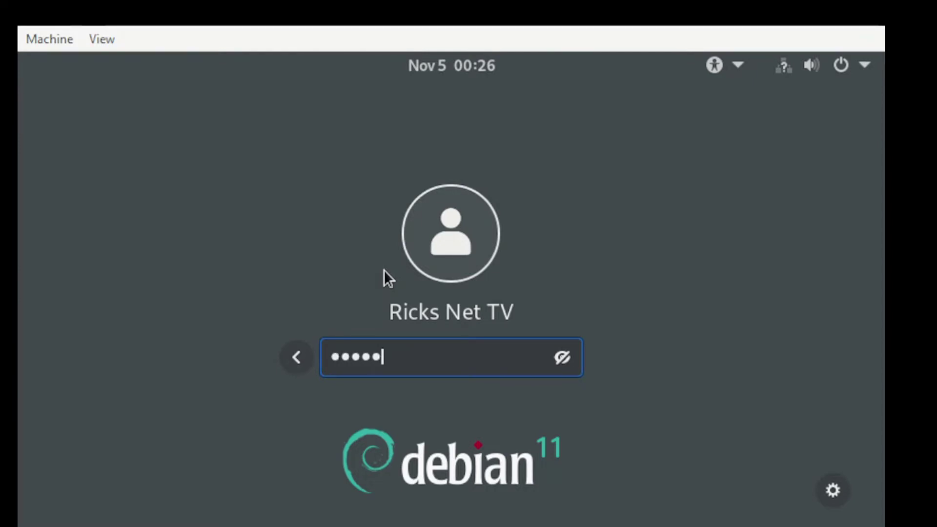
key("Return")
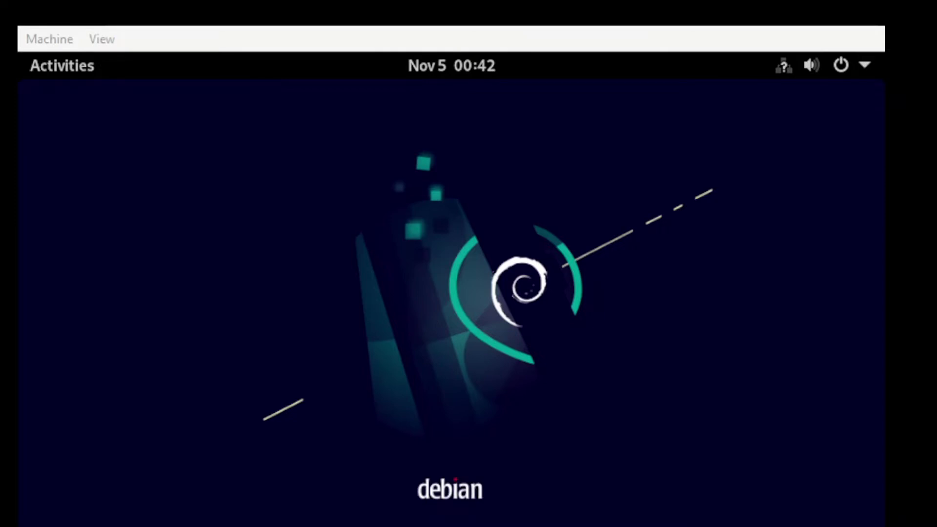
- Search GNOME Software for 'gparted' and open the GParted Partition Editor result
left_click(61, 70)
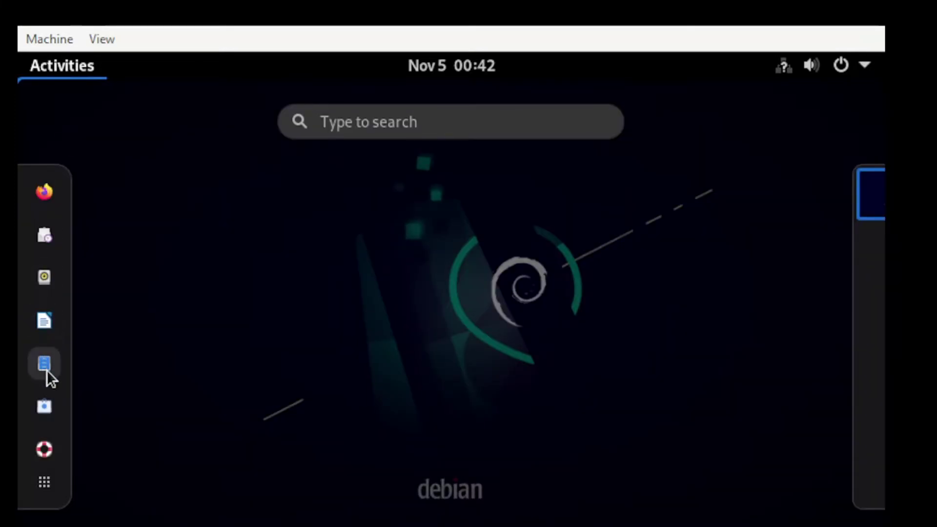
left_click(44, 407)
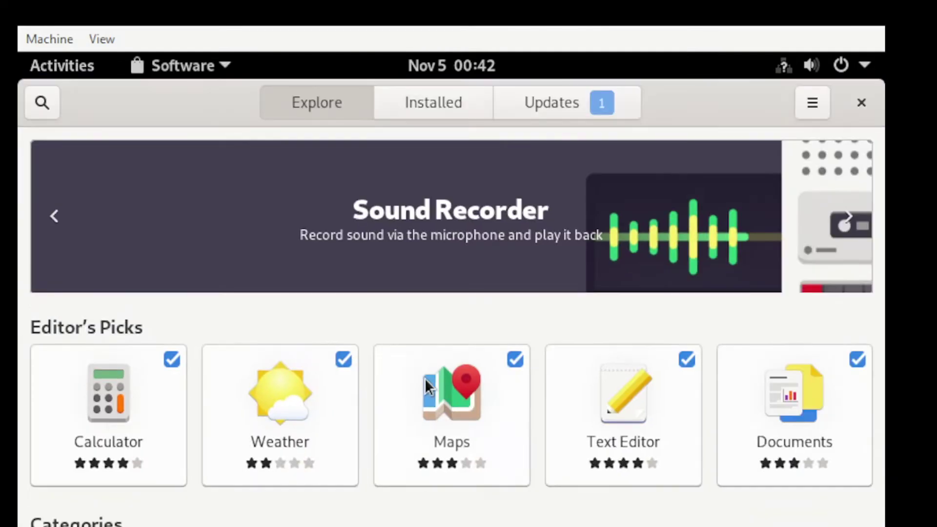
left_click(44, 104)
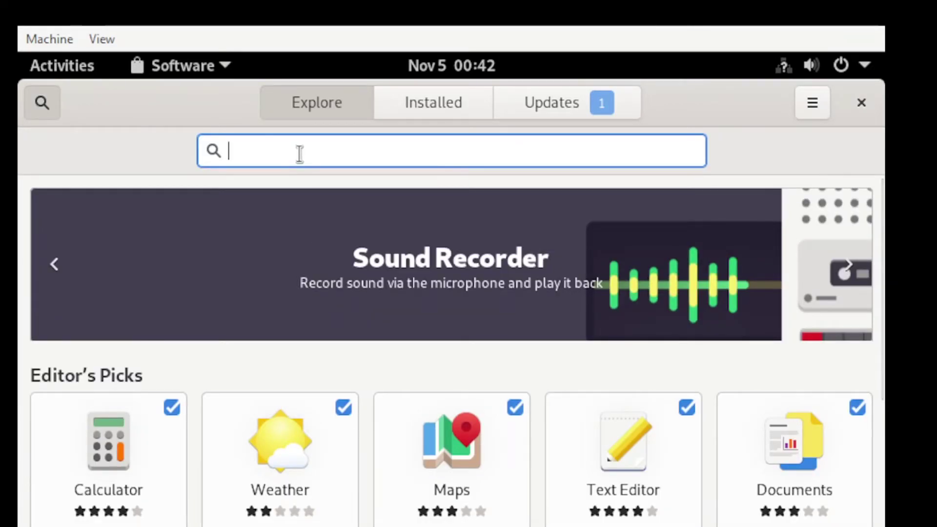
type("g")
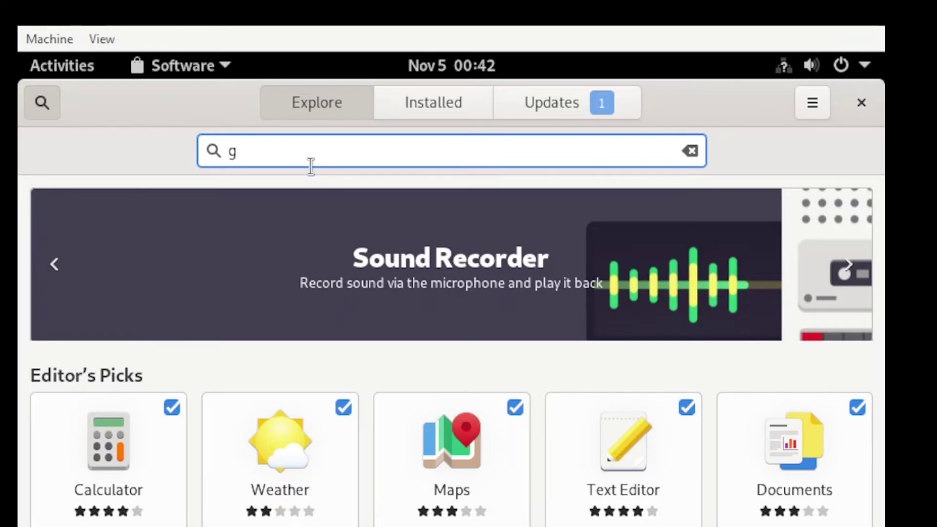
type("parted")
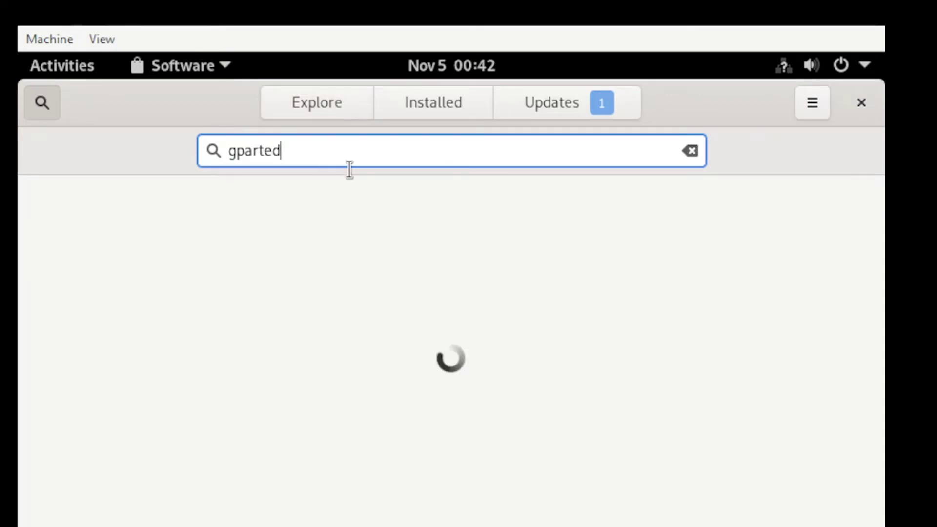
left_click(394, 231)
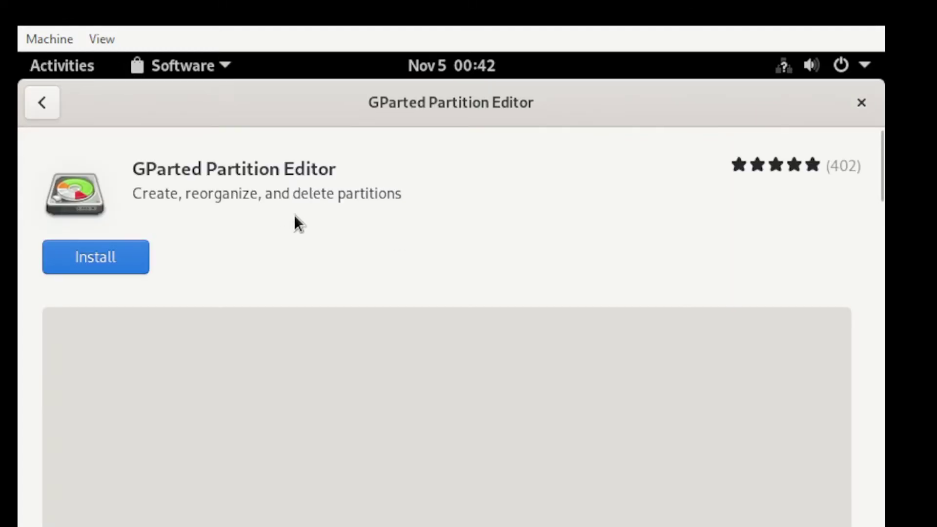
- Install GParted Partition Editor with administrator authentication, then launch it
left_click(101, 257)
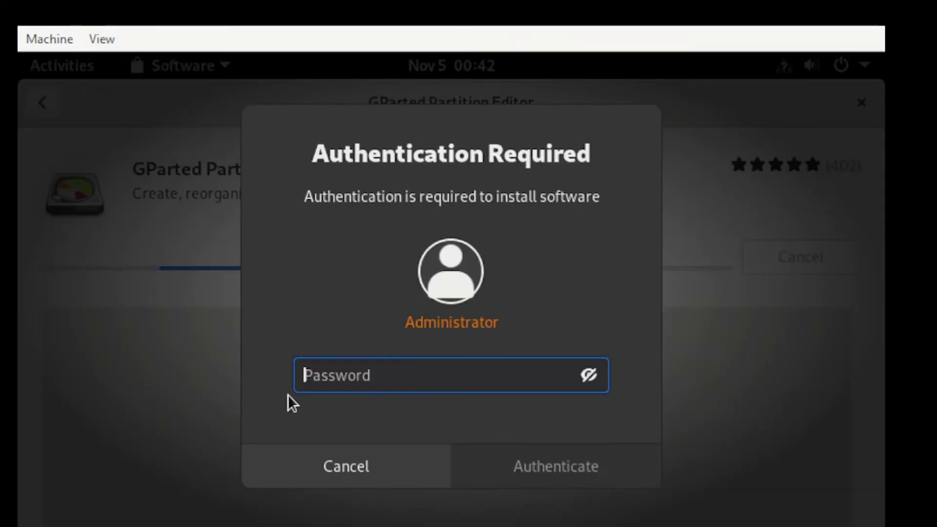
type("•••••")
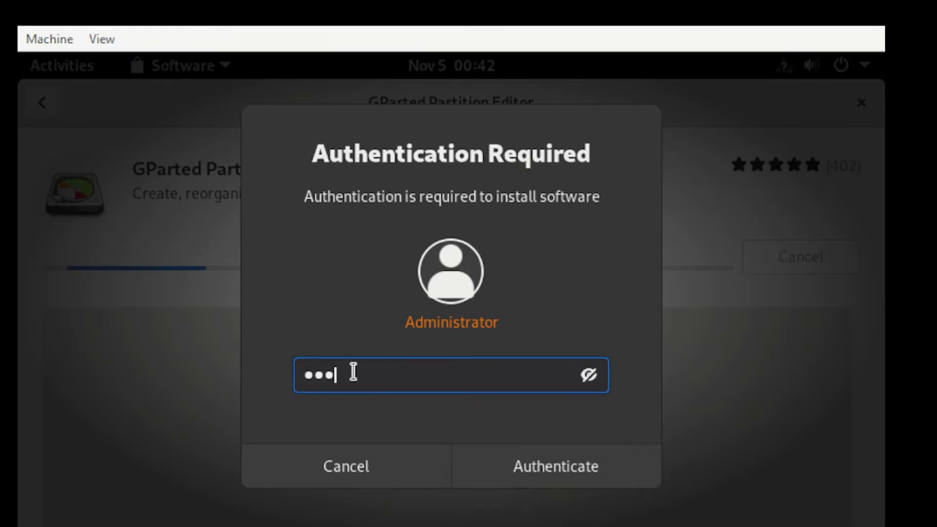
left_click(475, 461)
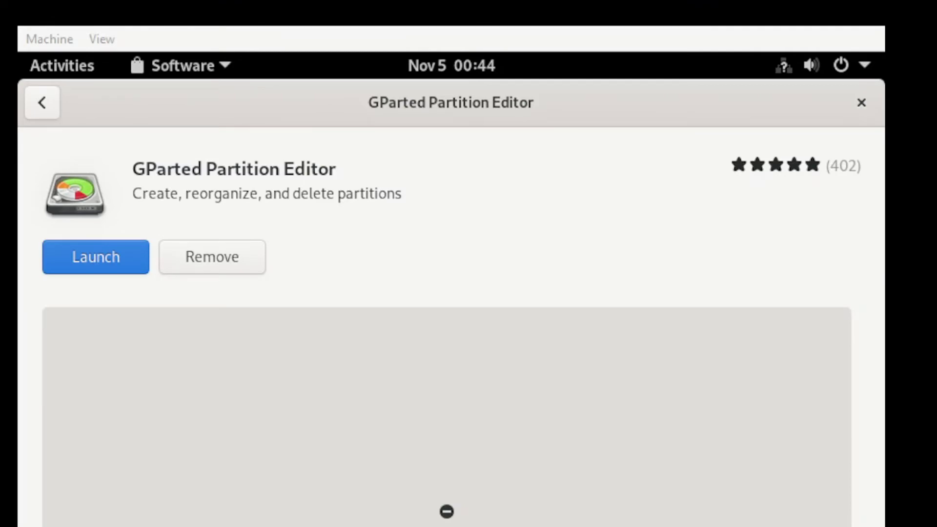
left_click(95, 257)
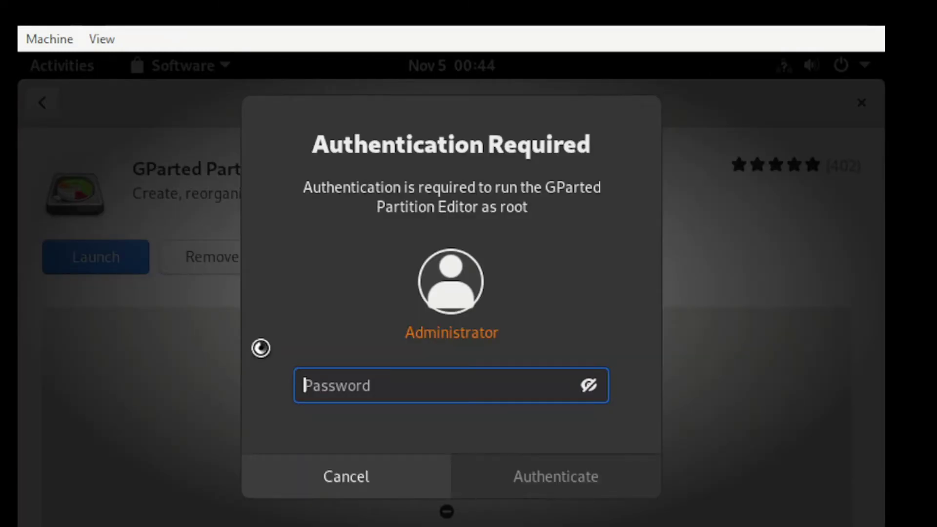
type("•••••")
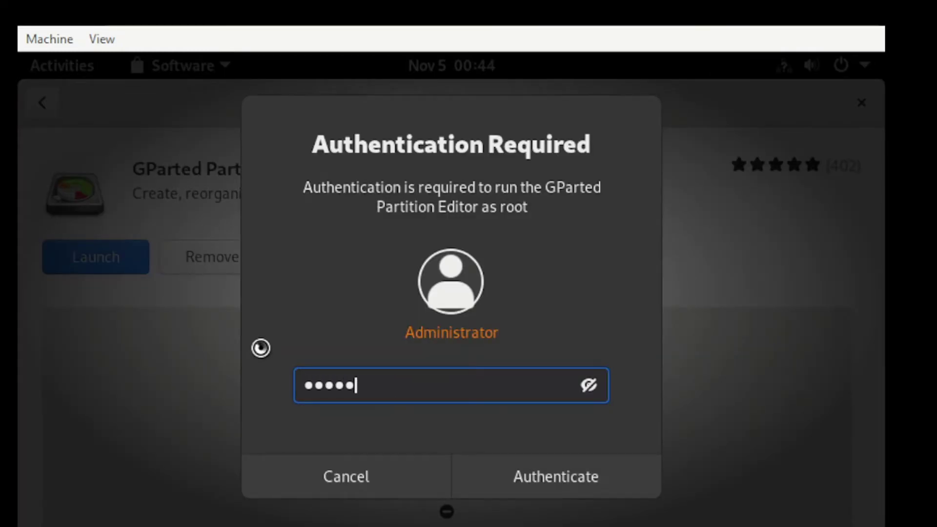
- Authenticate as root with the administrator password so GParted opens
key("Return")
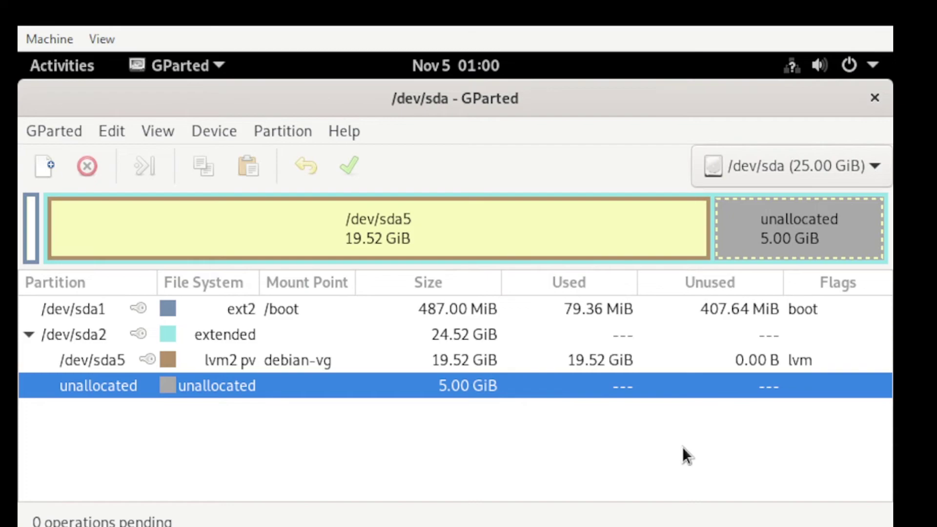
- Resize /dev/sda5 to fill all unallocated space, ending at 25111 MiB
left_click(308, 243)
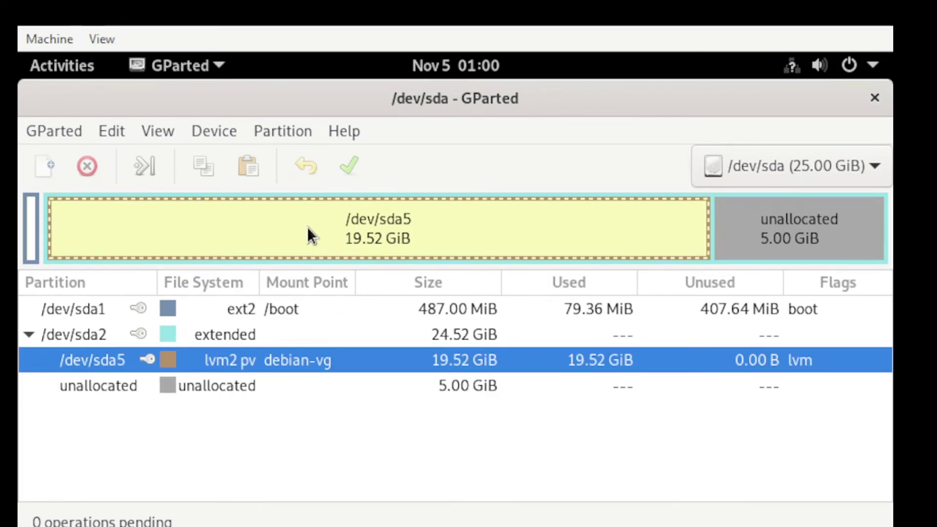
right_click(307, 226)
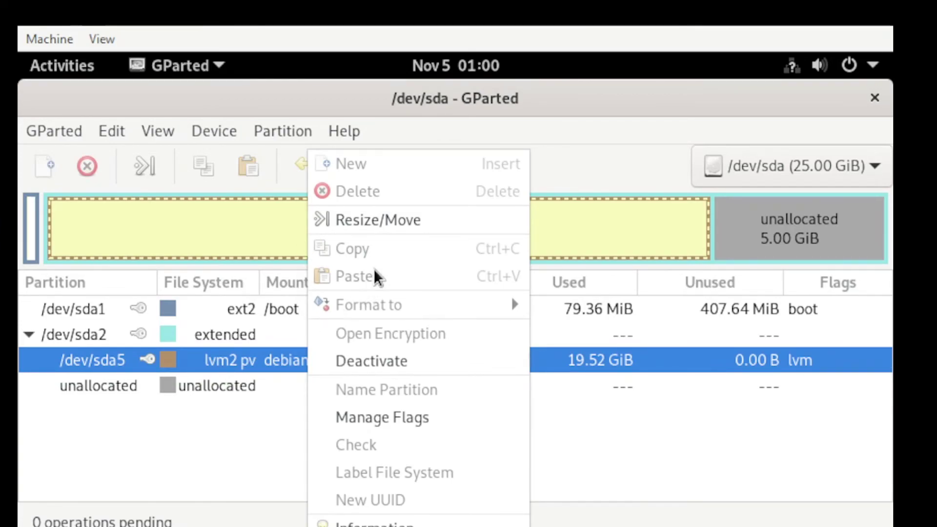
left_click(382, 220)
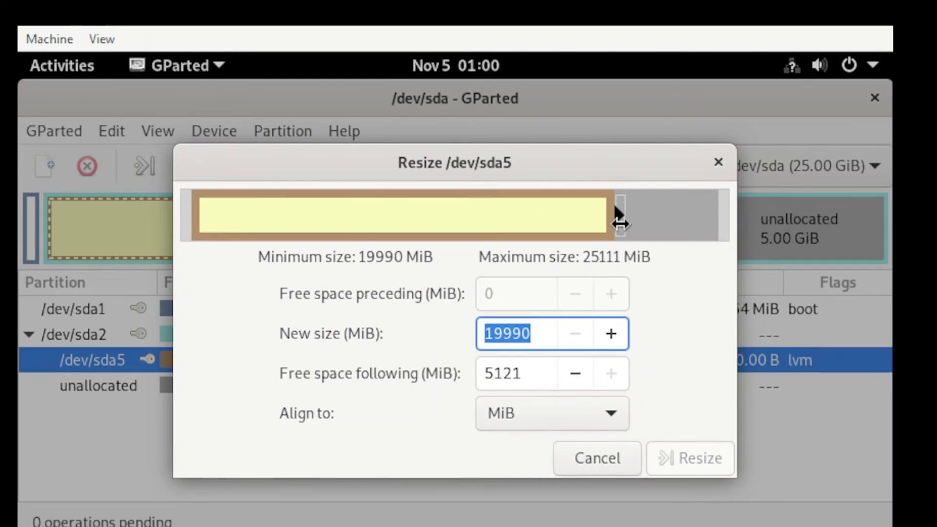
left_click_drag(618, 220, 730, 219)
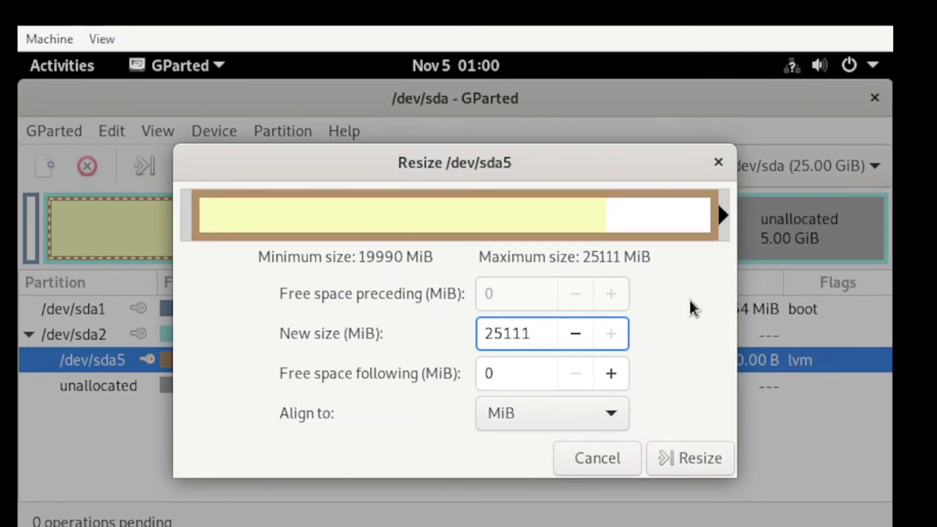
left_click(694, 456)
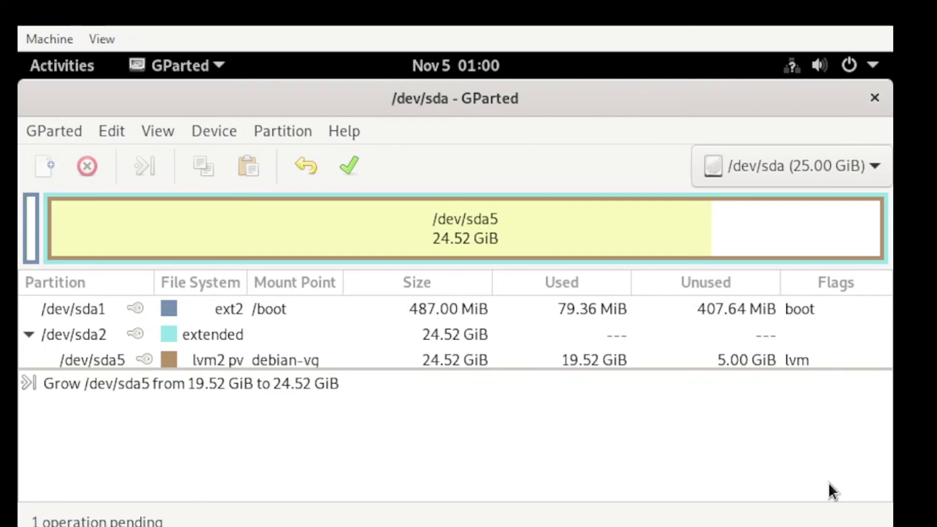
- Apply and confirm the queued /dev/sda5 resize, then close the completion report
left_click(348, 166)
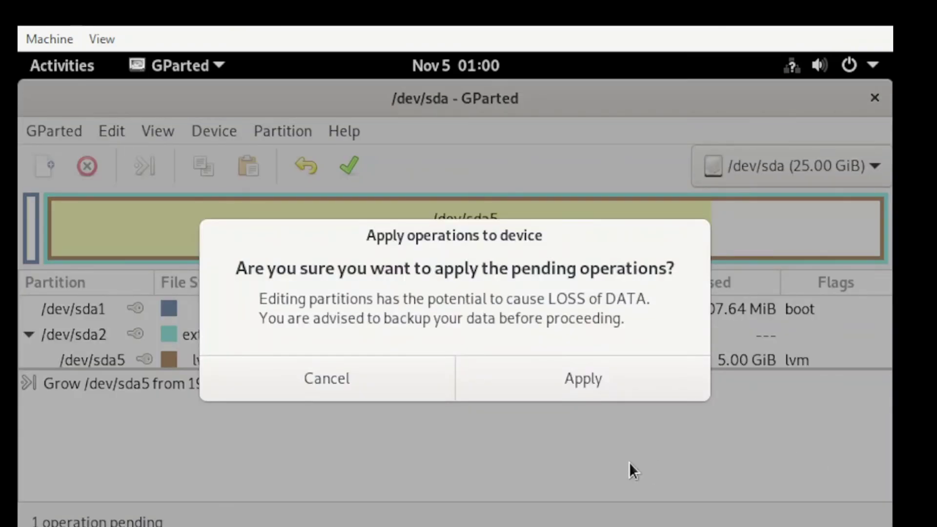
left_click(566, 379)
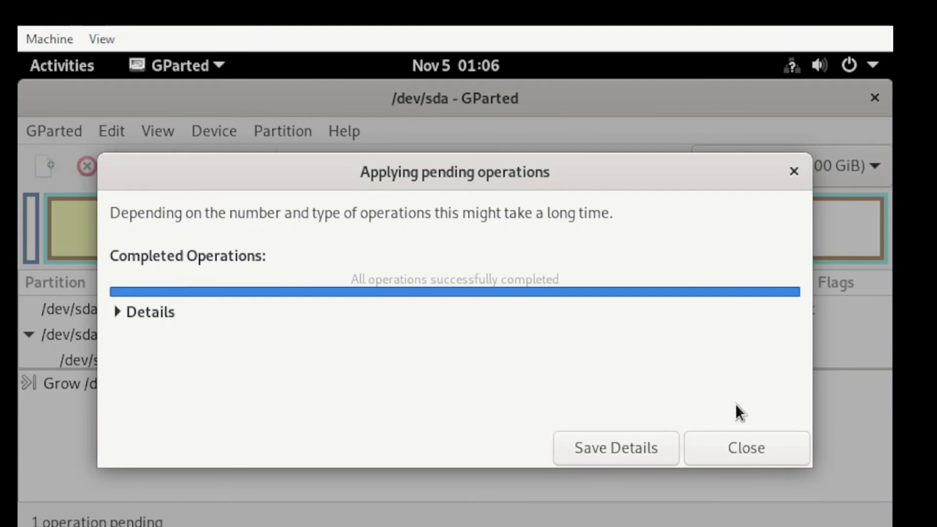
left_click(742, 453)
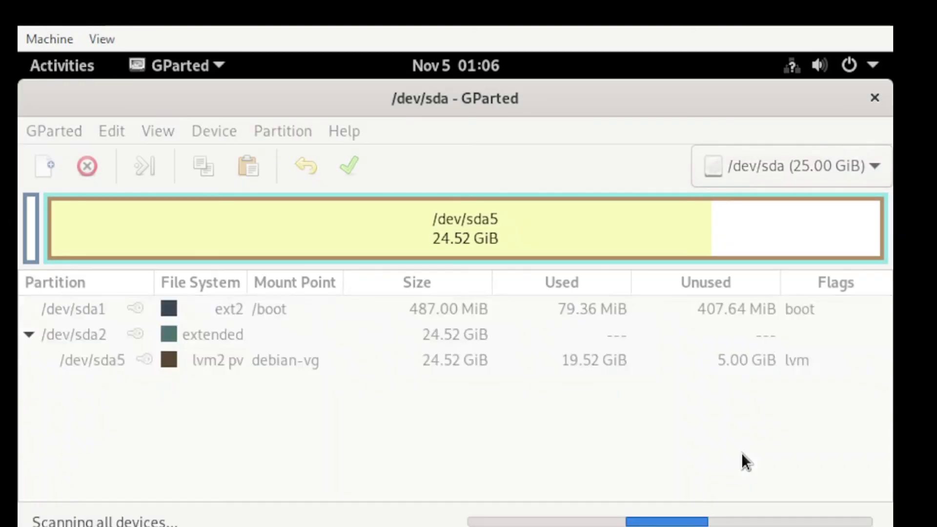